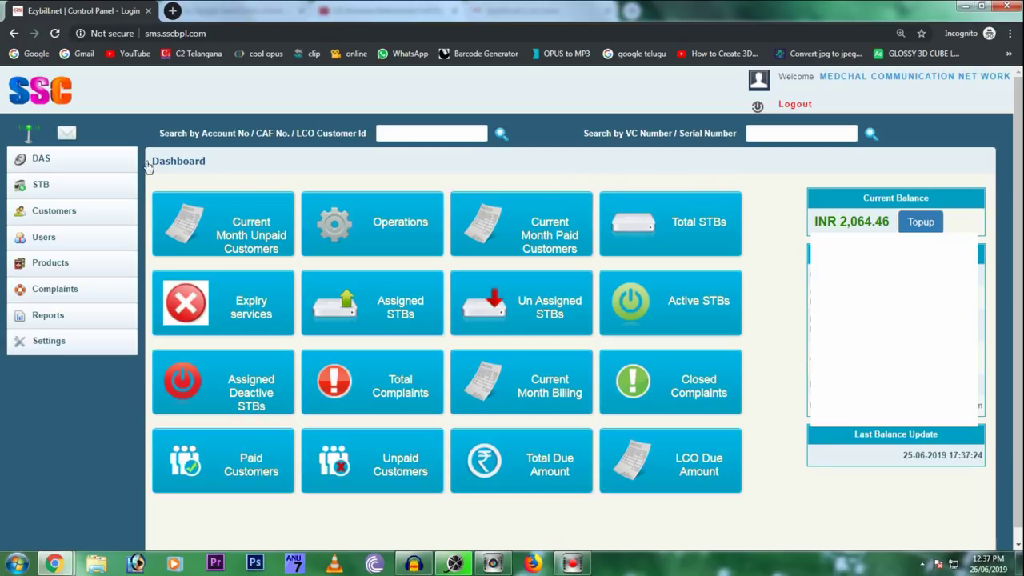
drag(147, 164, 240, 168)
click(248, 160)
click(69, 94)
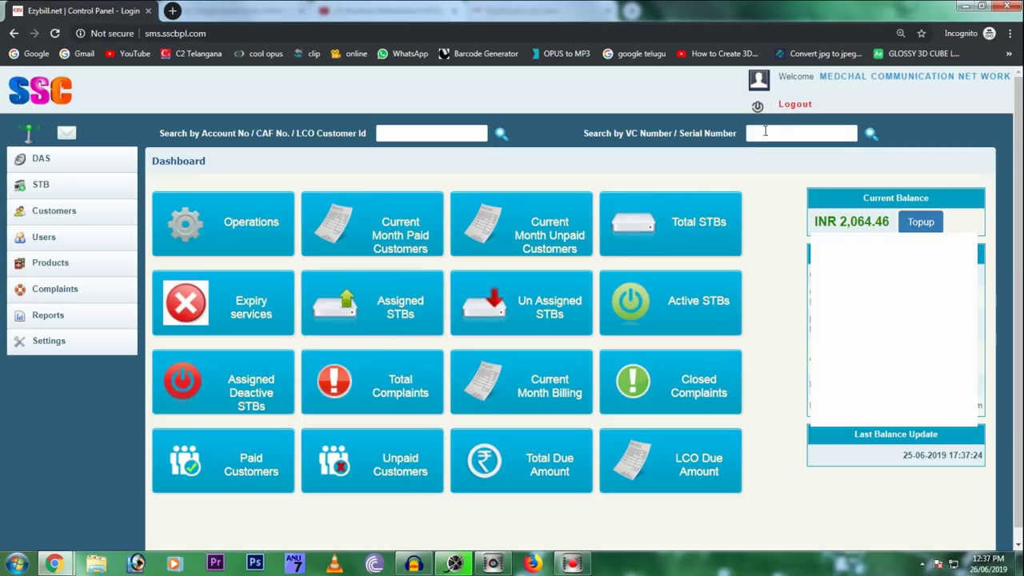
Search by VC/serial number for the set-top box, pasting its copied serial number.
drag(585, 133, 735, 136)
click(717, 168)
drag(584, 133, 735, 137)
click(735, 137)
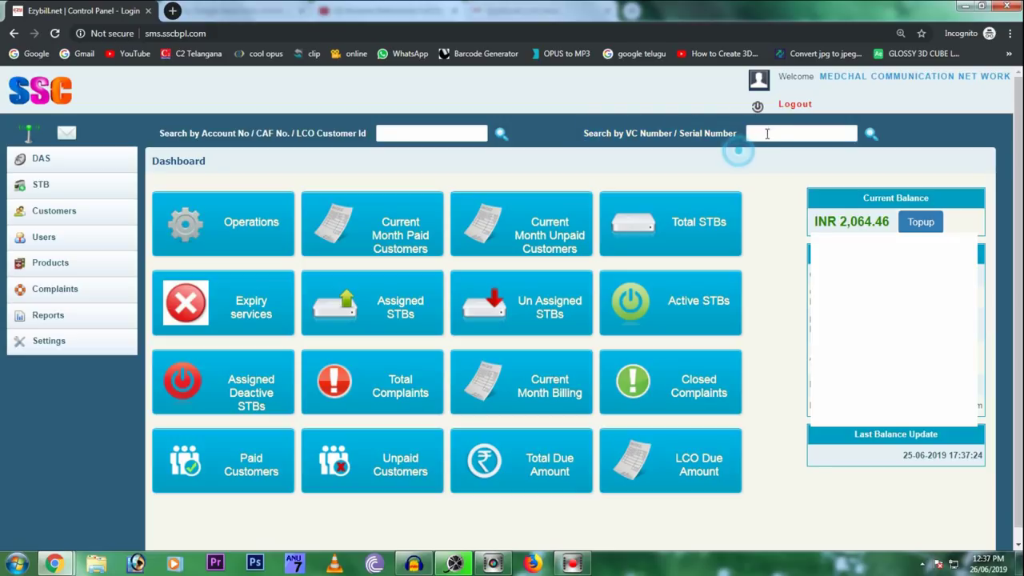
right_click(763, 133)
click(793, 209)
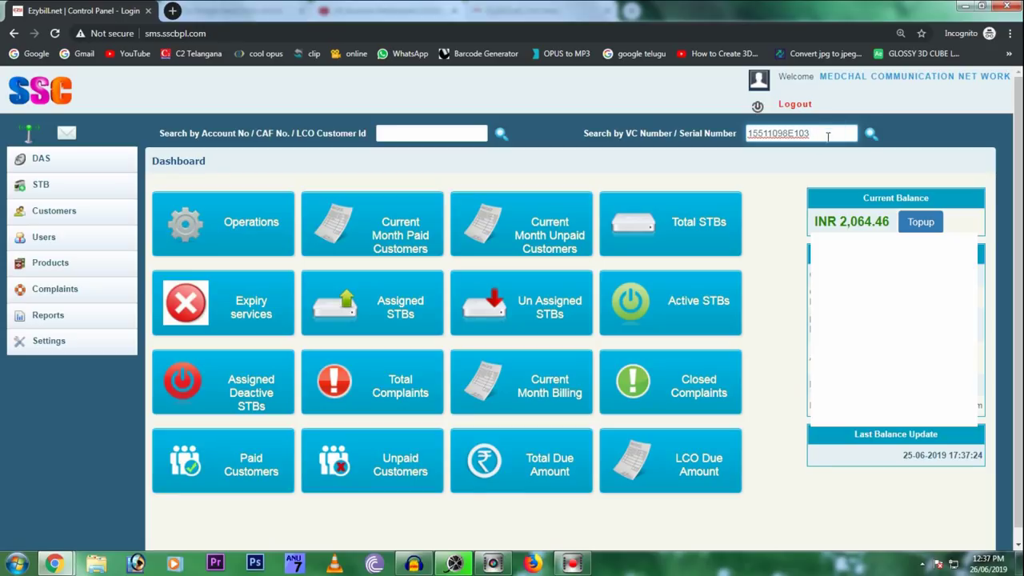
click(871, 133)
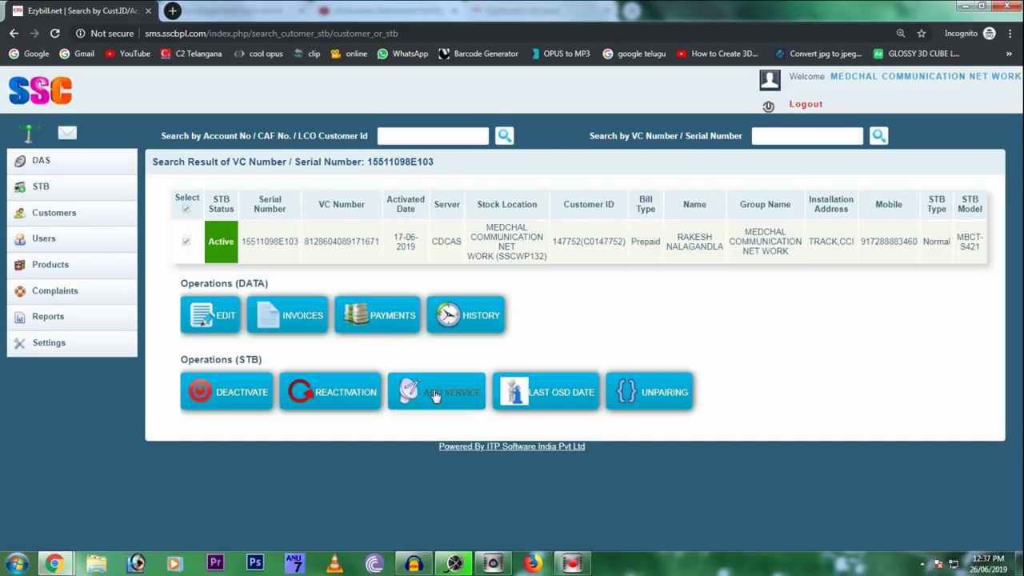
Deactivate the found set-top box with the reason Temporary Deactivation, leaving the remarks empty, and acknowledge the result.
double_click(210, 244)
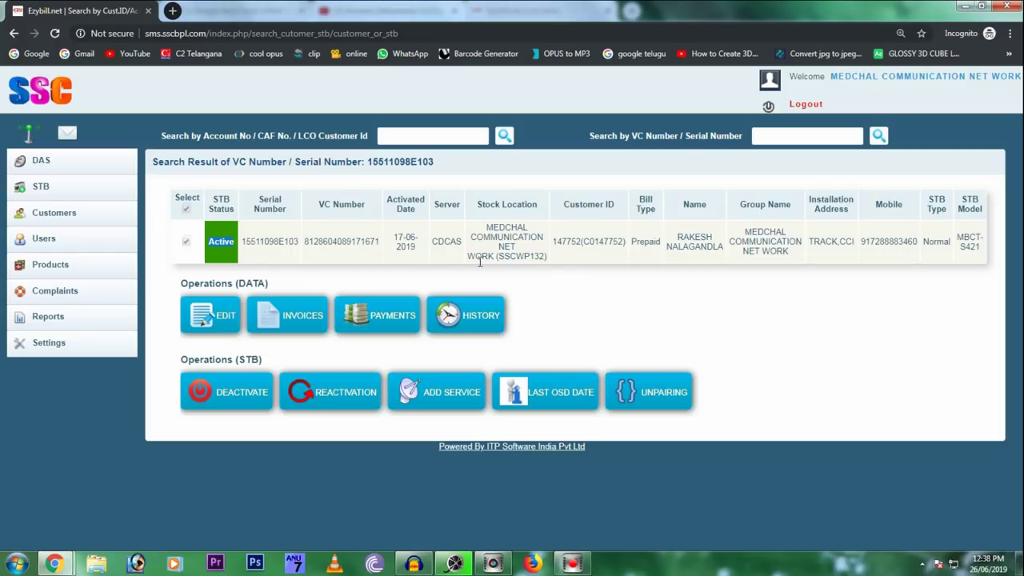
click(223, 398)
click(566, 276)
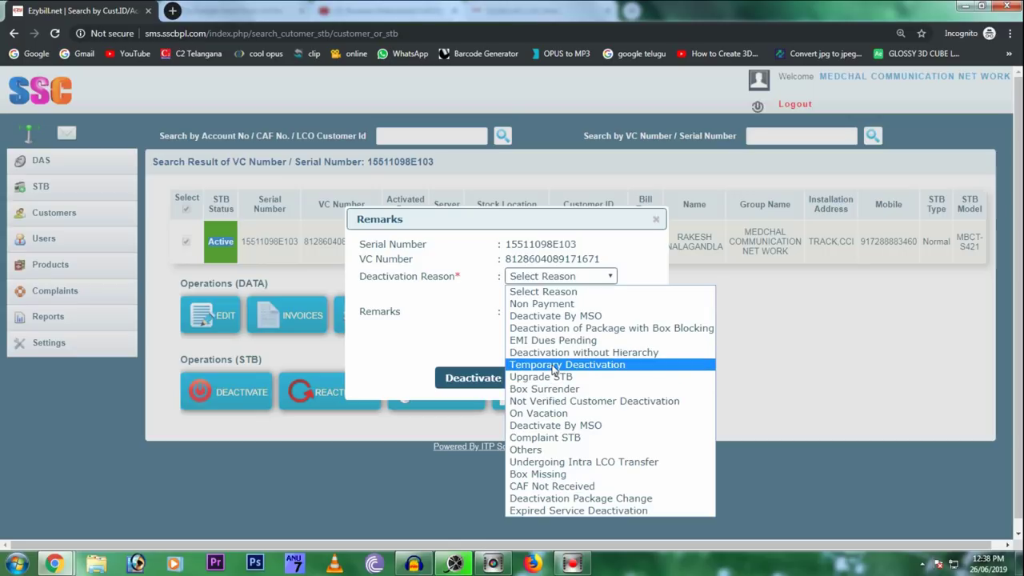
click(579, 367)
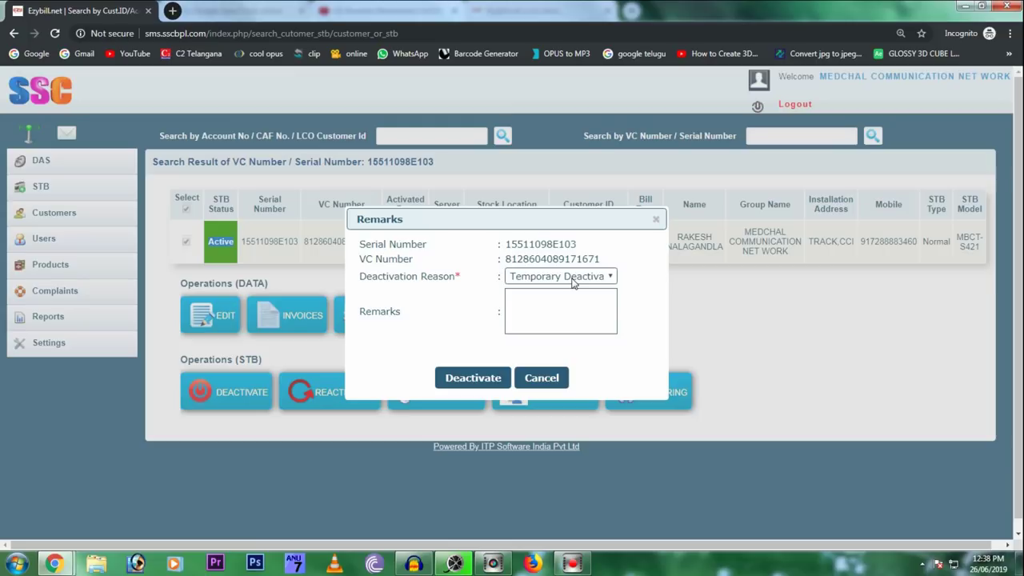
click(482, 384)
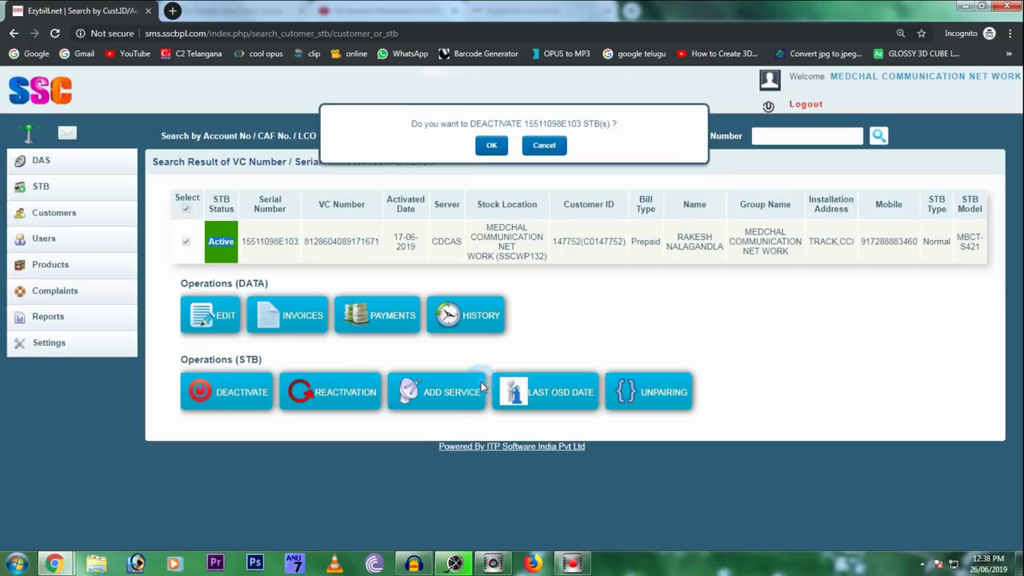
click(491, 144)
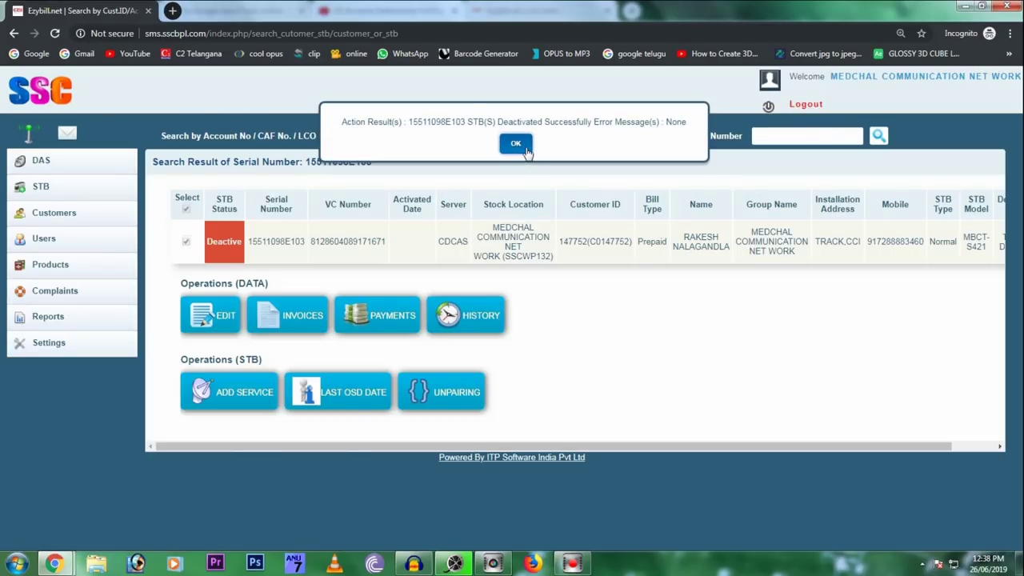
click(516, 144)
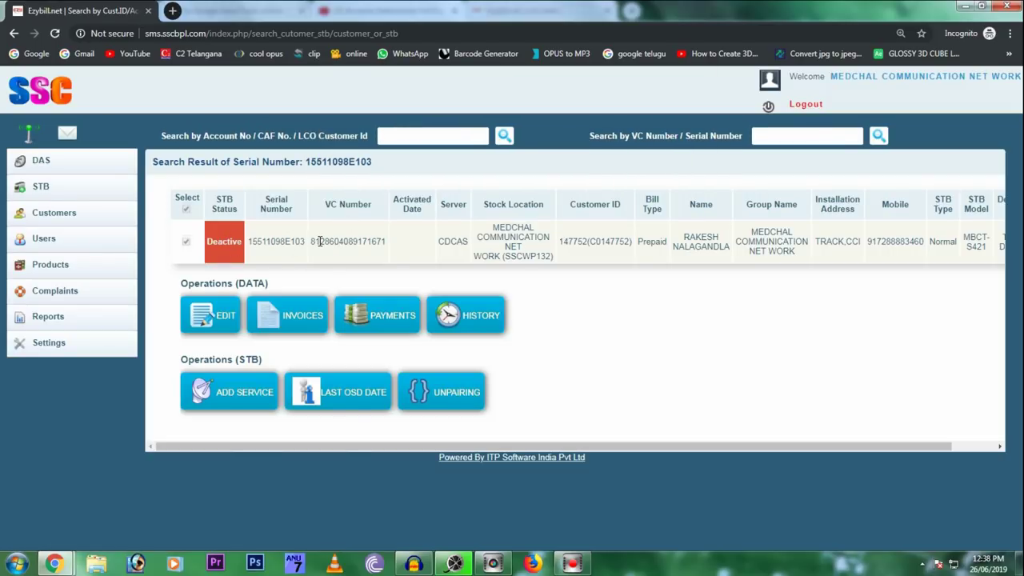
Copy the deactivated set-top box's VC number from the search result row.
drag(311, 241, 394, 248)
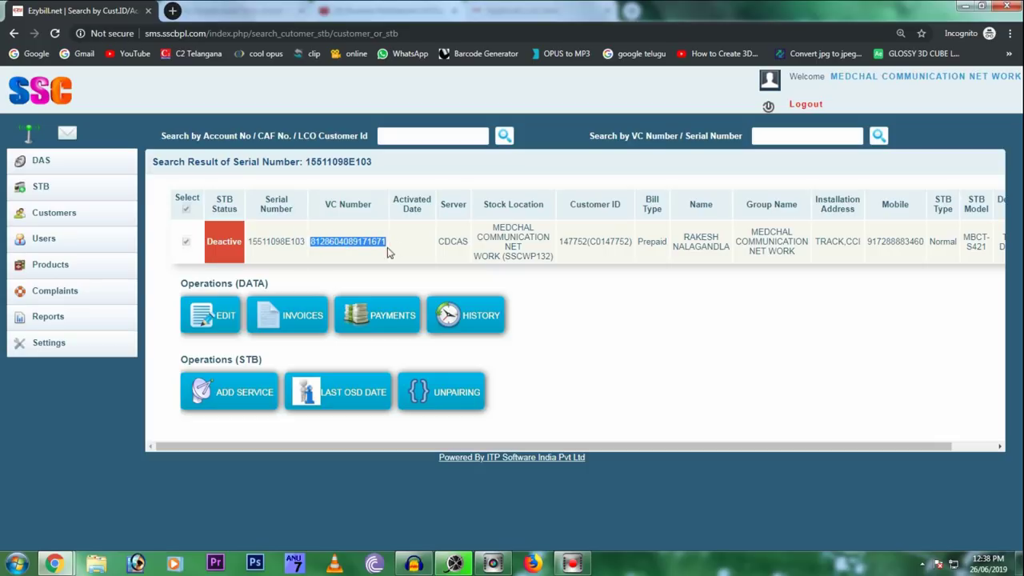
right_click(350, 242)
click(356, 254)
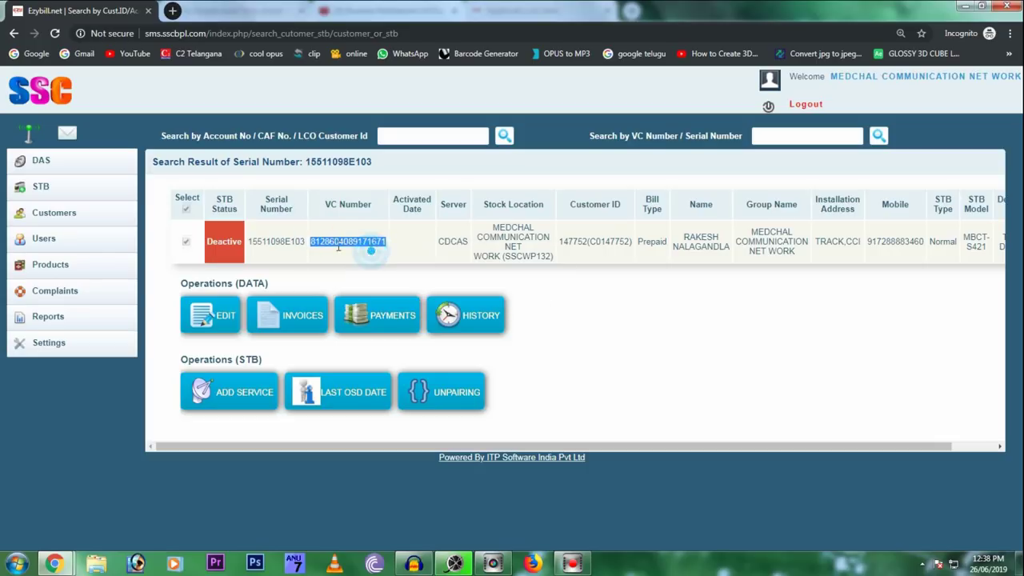
right_click(323, 243)
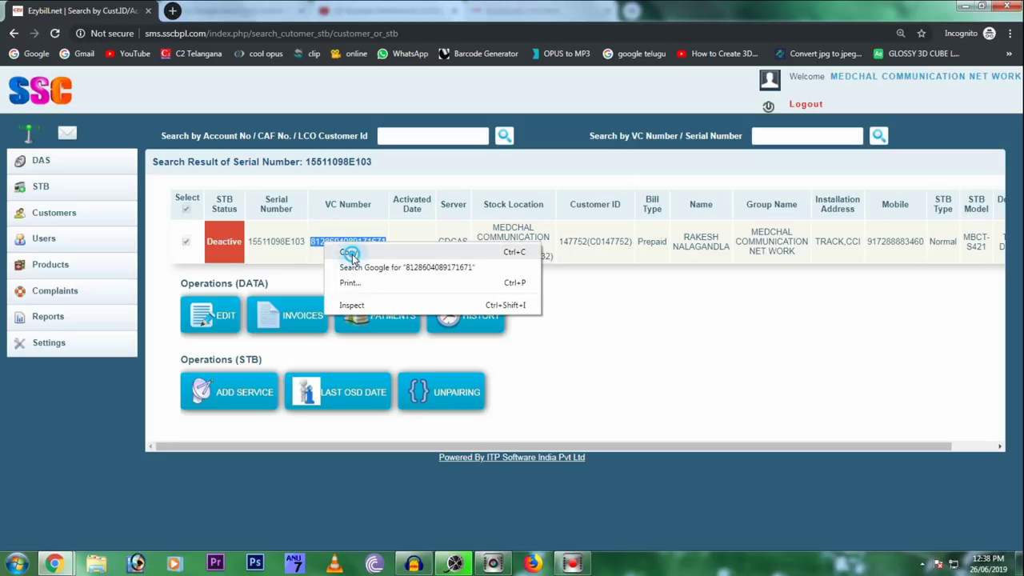
click(356, 251)
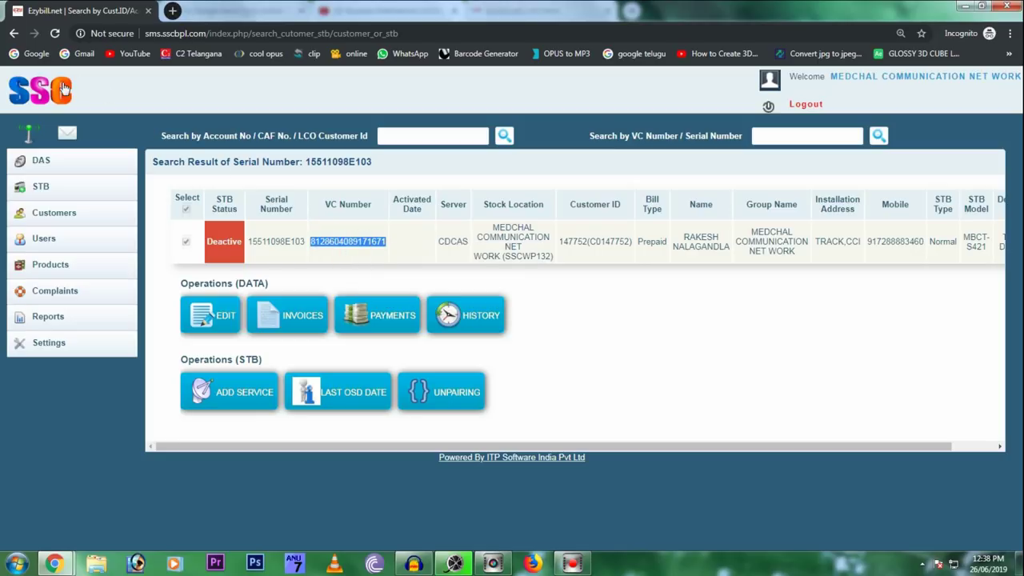
Open the CAS Miscellaneous page from the DAS operations.
click(43, 161)
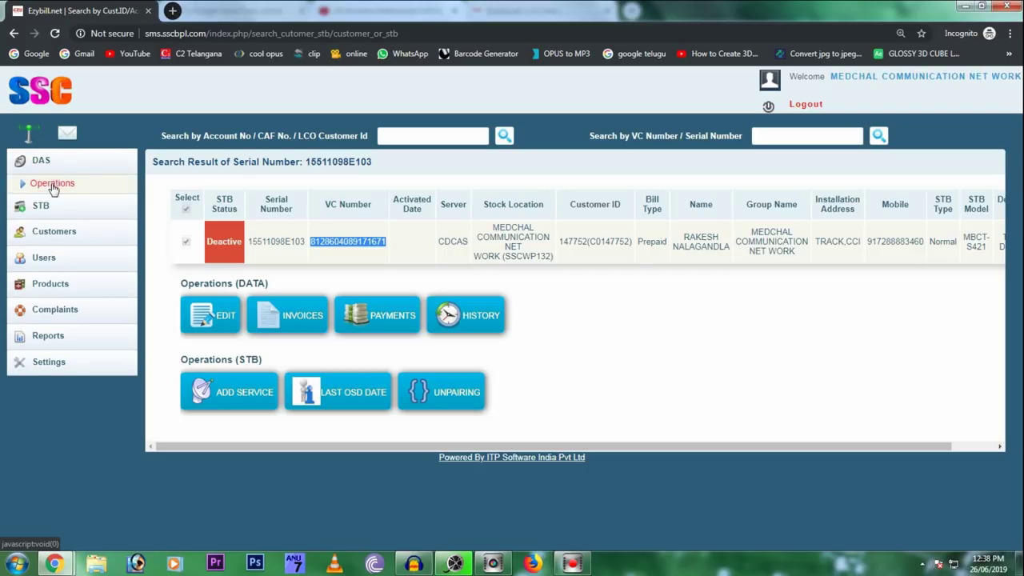
click(52, 186)
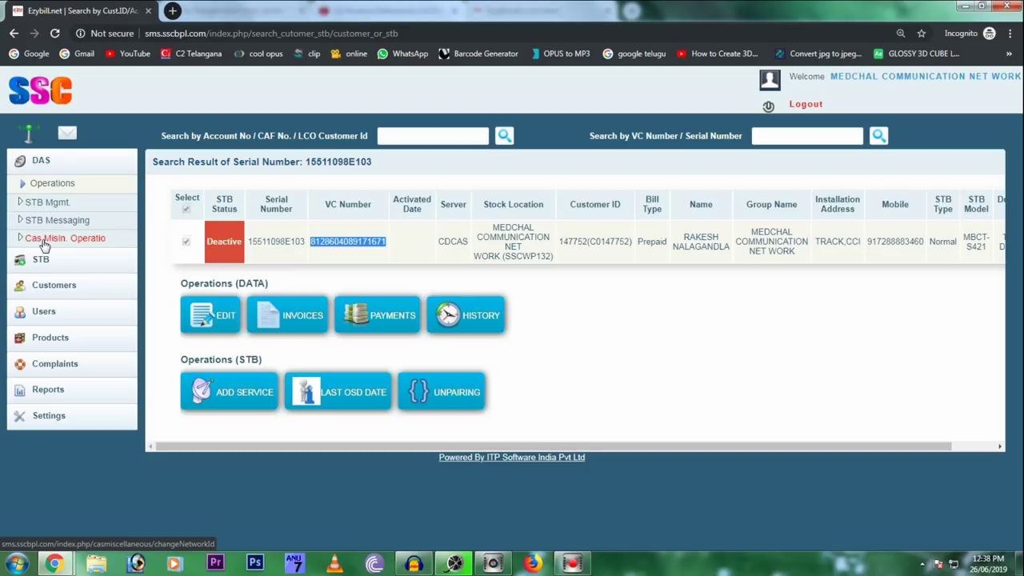
click(57, 245)
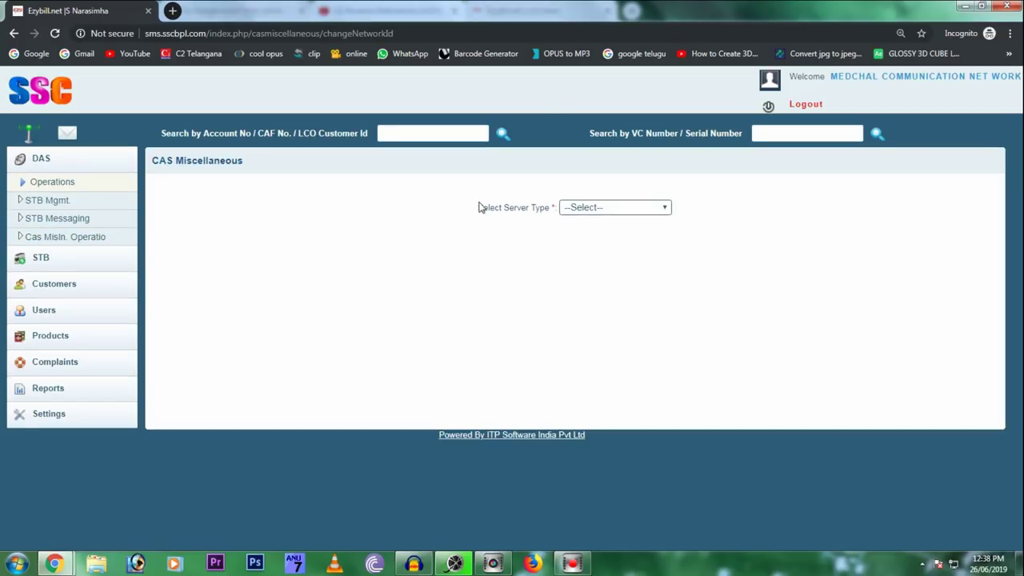
Select CDCAS as the server type and UNFREEZE as the operation.
drag(472, 212, 551, 211)
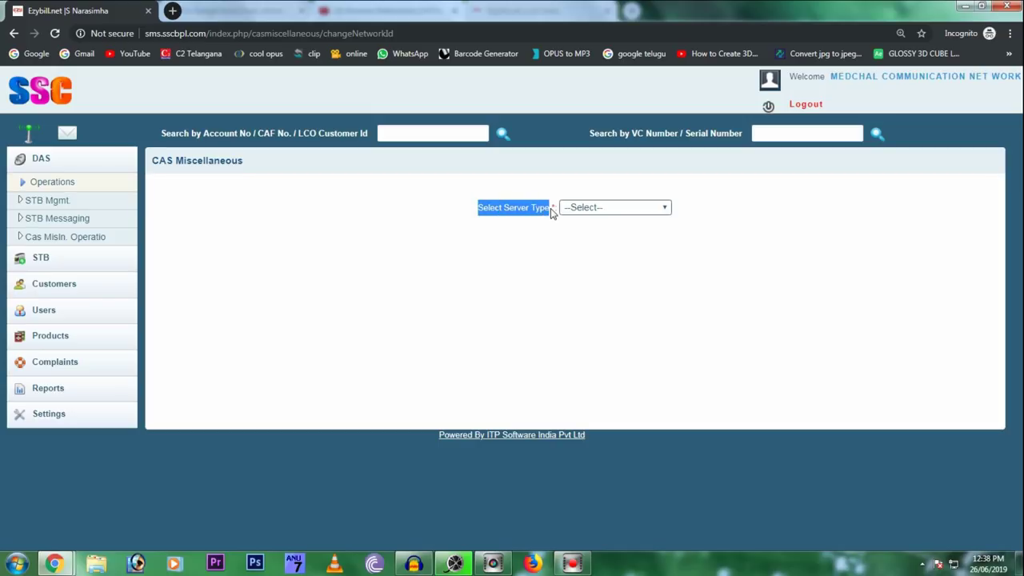
click(527, 212)
click(585, 211)
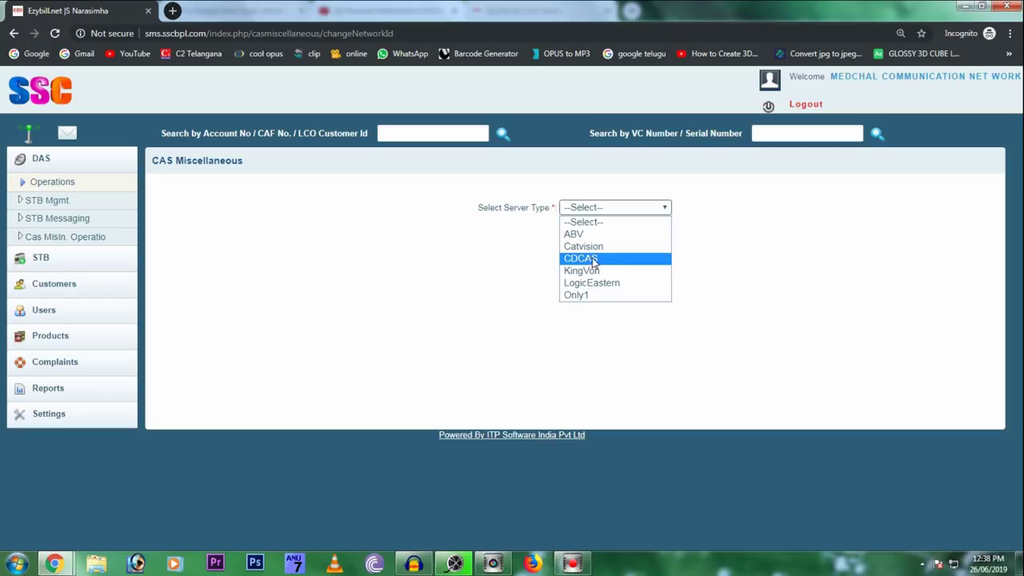
click(593, 260)
click(475, 233)
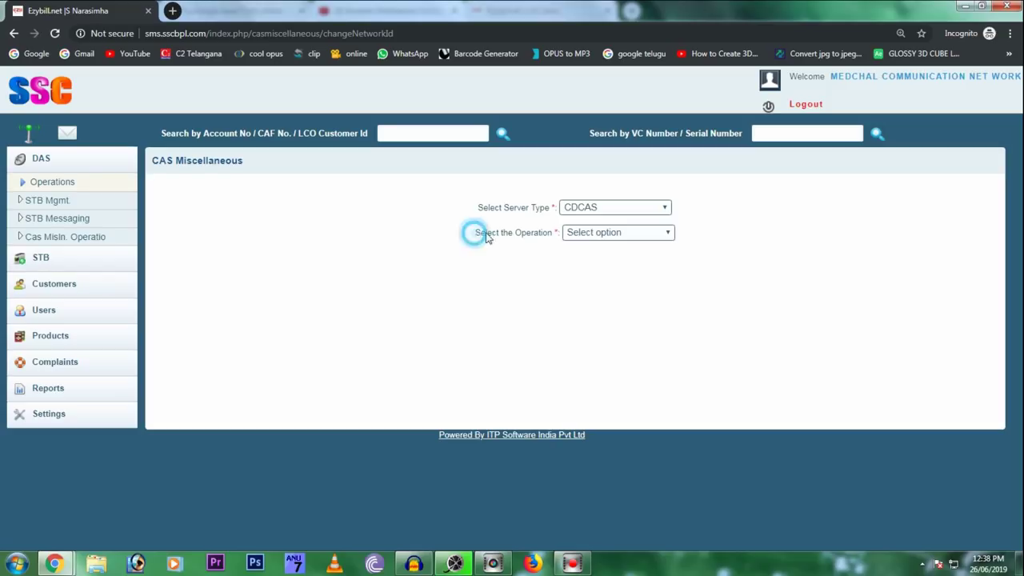
drag(486, 238, 554, 244)
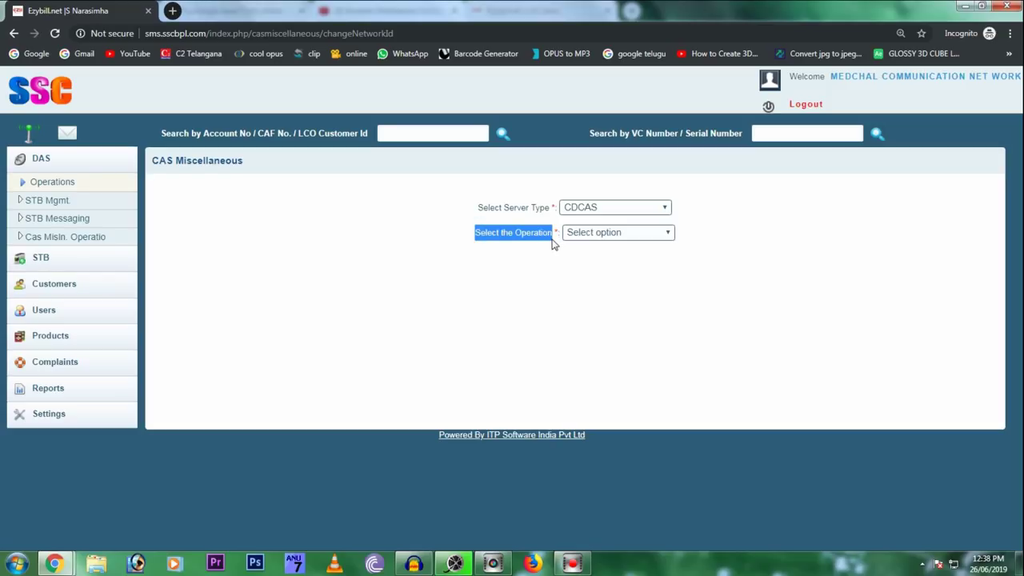
click(608, 234)
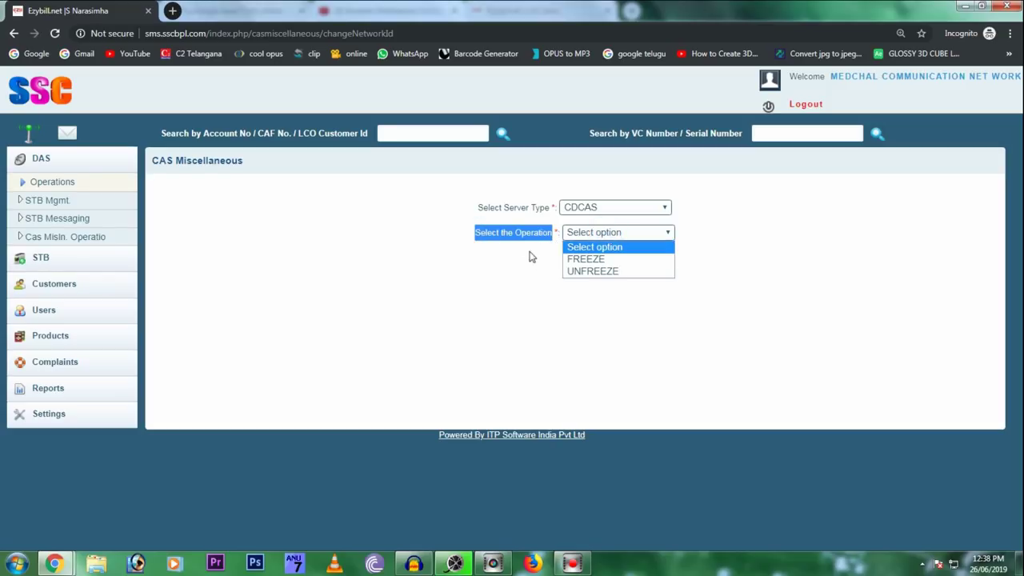
click(592, 272)
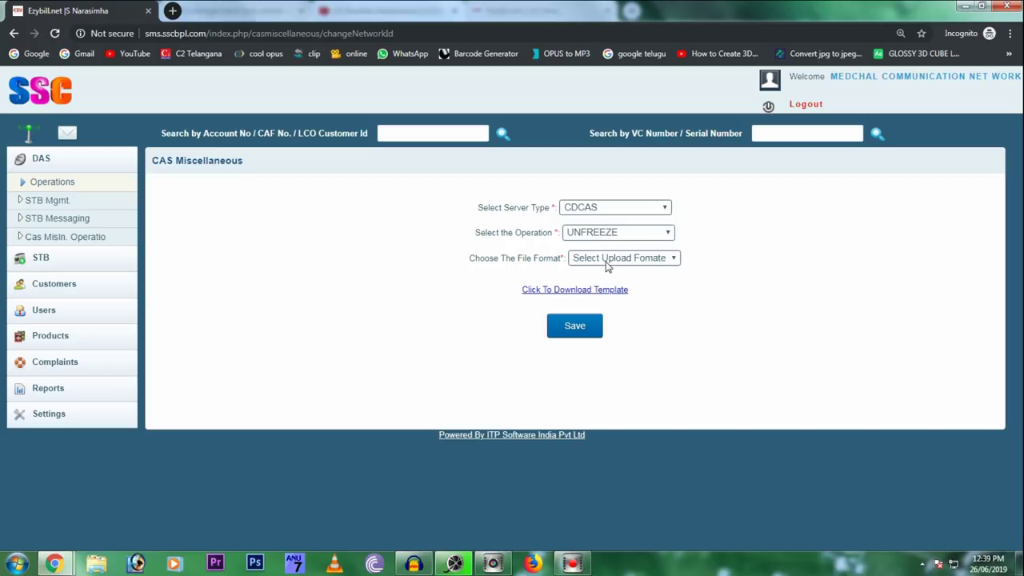
Choose Text Format as the file format and enter the copied VC number followed by a comma.
click(616, 259)
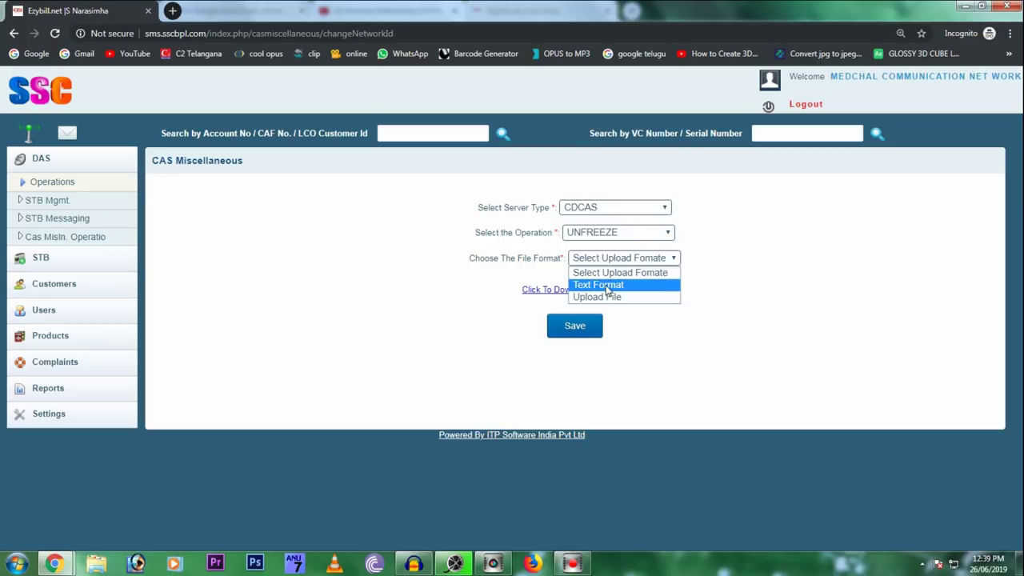
click(607, 290)
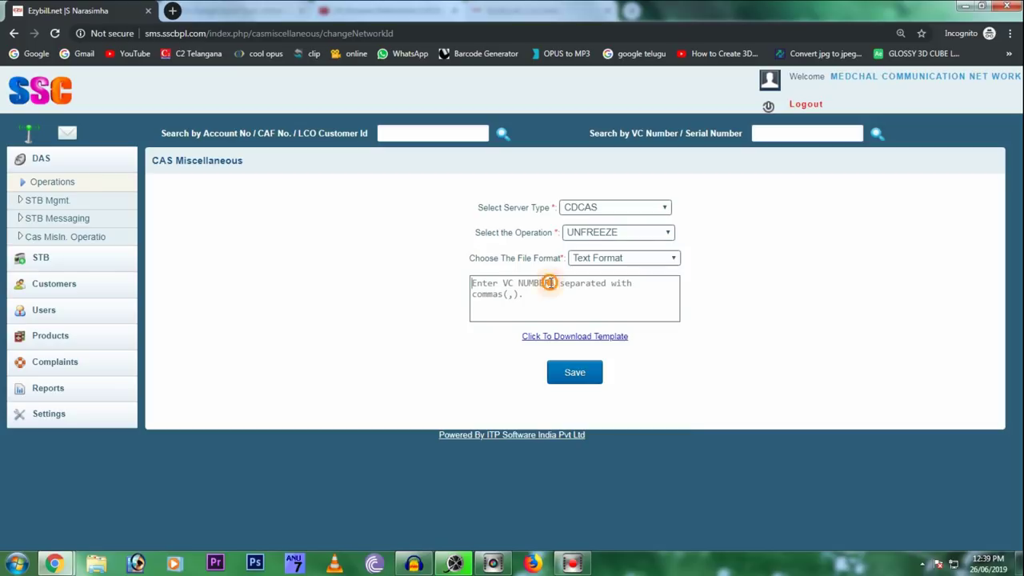
right_click(562, 284)
click(584, 361)
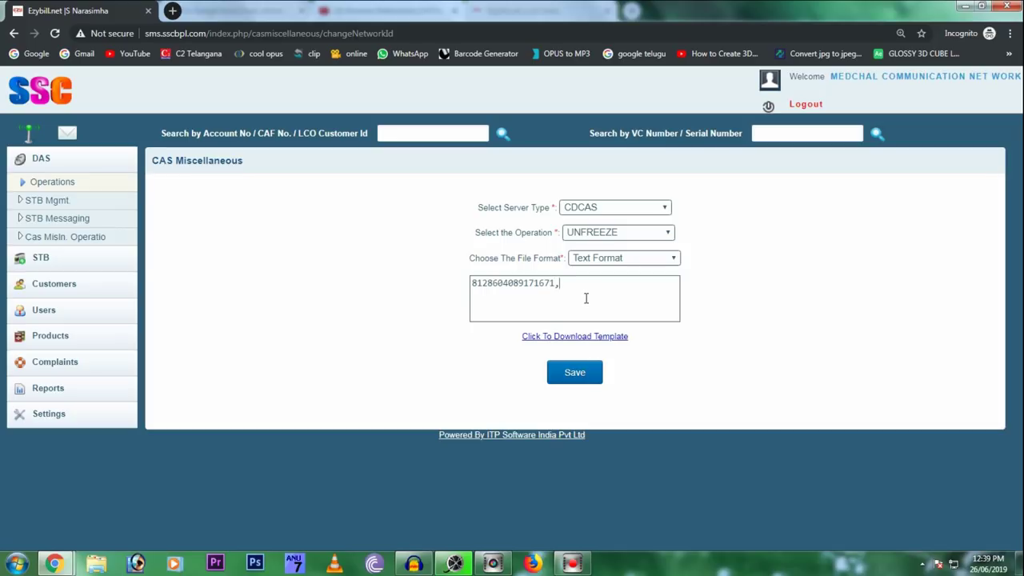
key(ctrl+v)
key(ctrl+v)
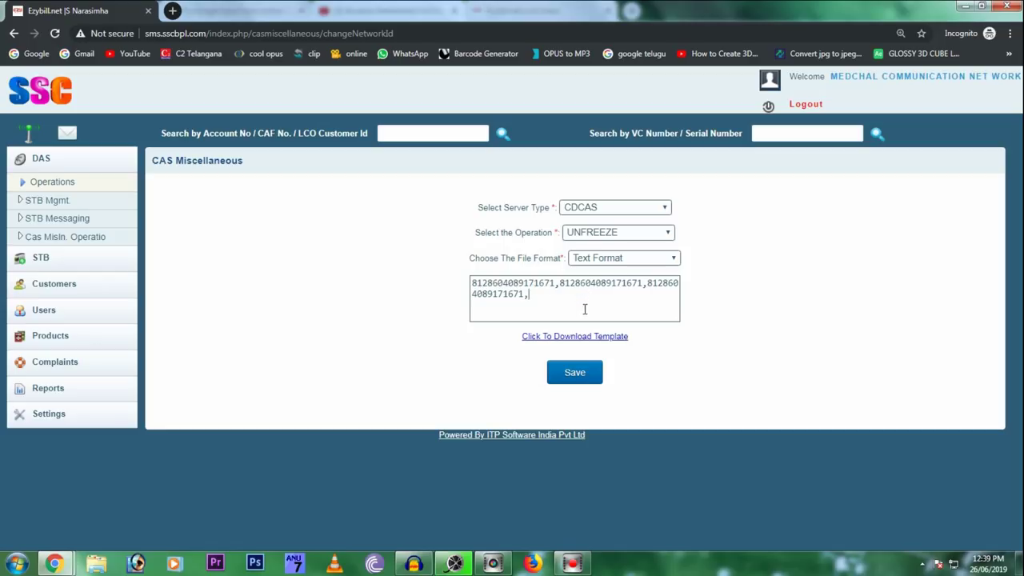
drag(559, 286, 640, 299)
key(BackSpace)
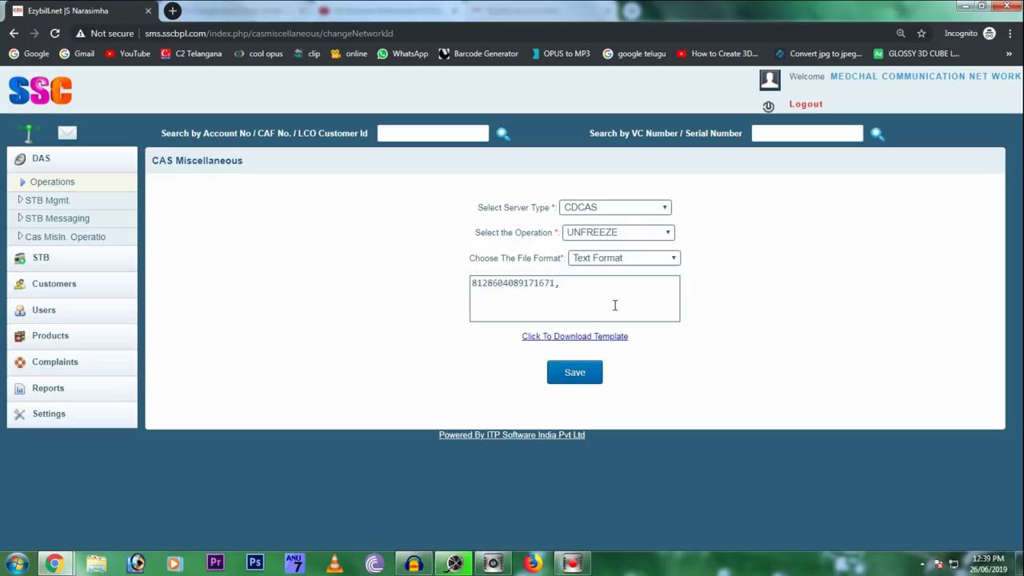
Save the UNFREEZE operation for the entered VC number and check the result message.
click(574, 379)
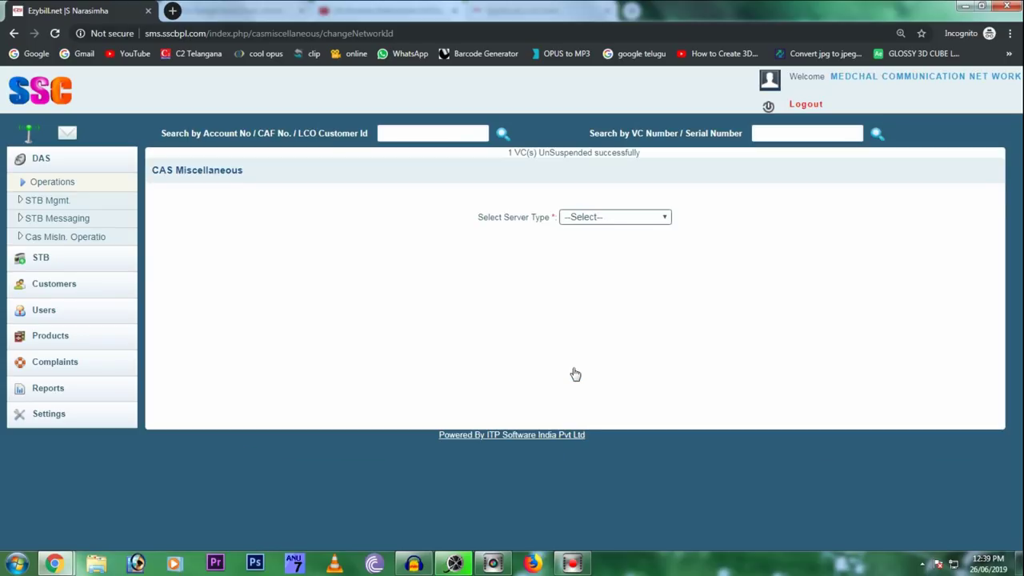
drag(505, 155, 647, 159)
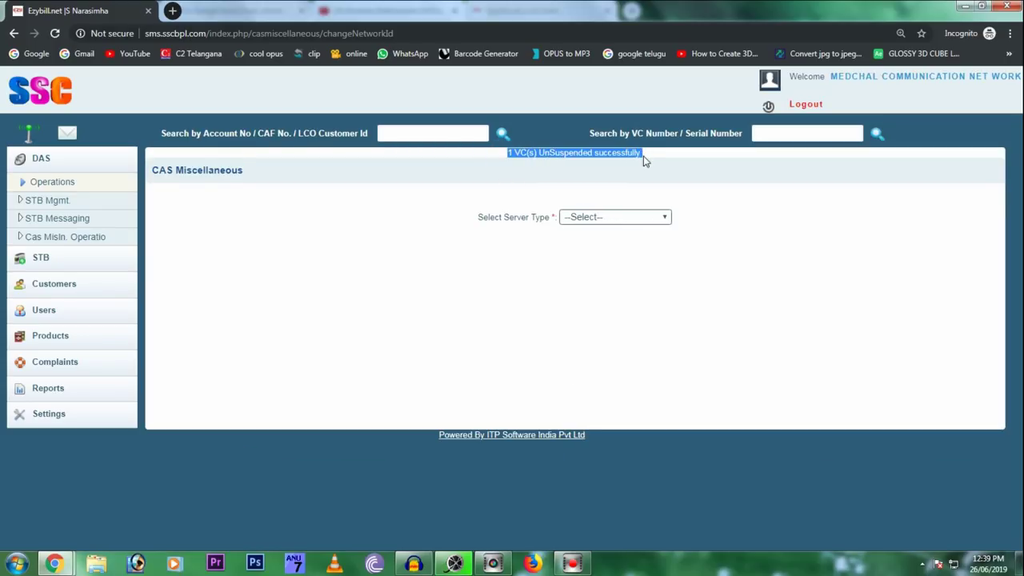
click(565, 172)
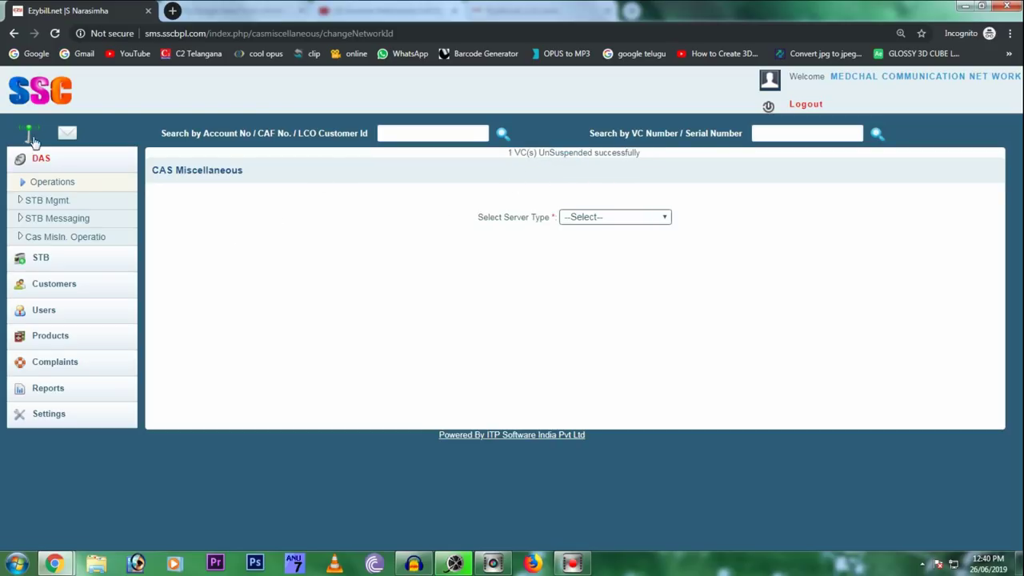
Search for the set-top box by pasting its copied VC number.
right_click(774, 133)
click(839, 201)
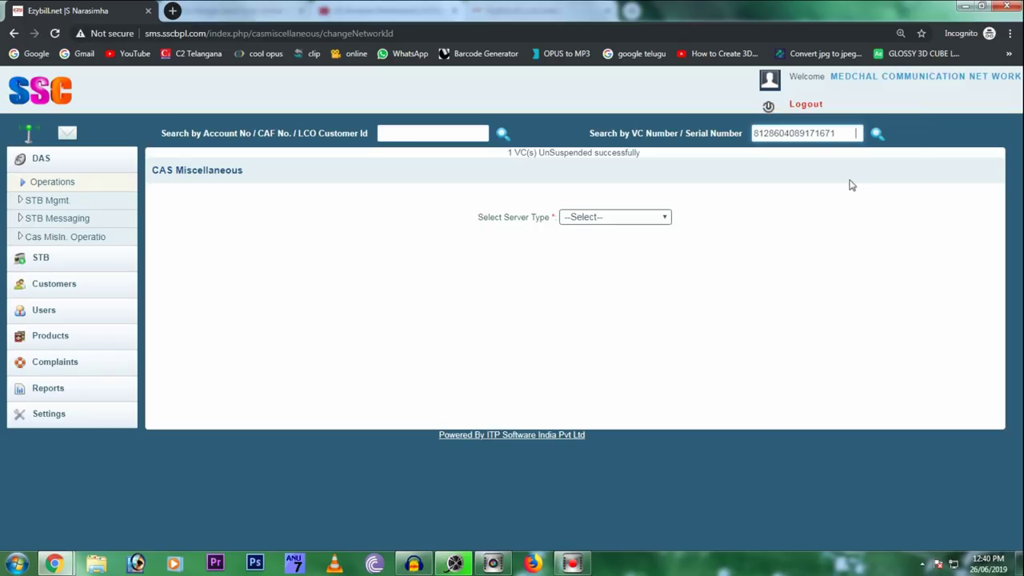
click(874, 138)
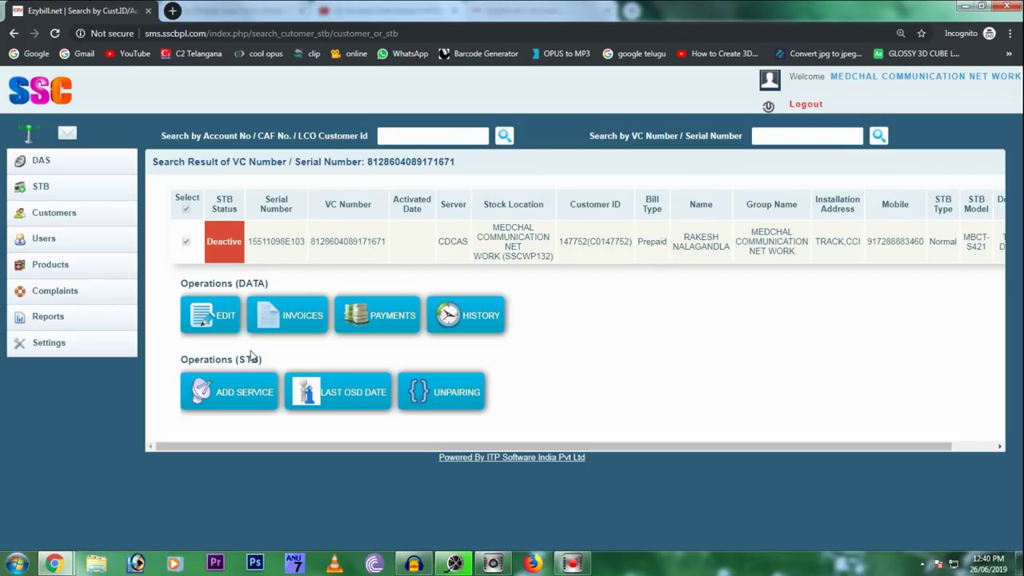
Open the deactivated set-top box's services and activate its packages 1NCF1 and 1SSC TELUGU BEST FIT, confirming the activation.
click(218, 392)
scroll(525, 400, down, 2)
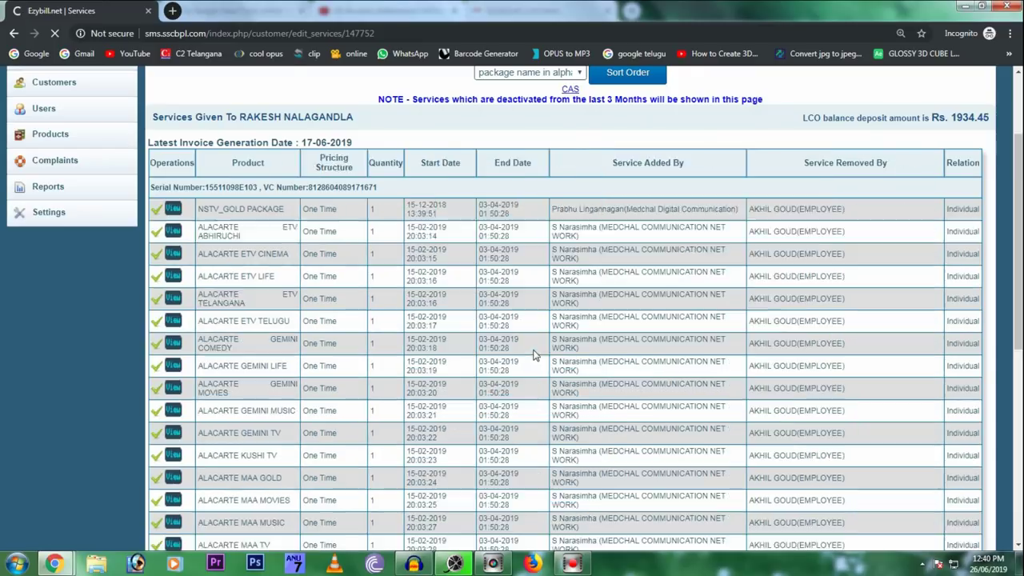
scroll(536, 348, down, 10)
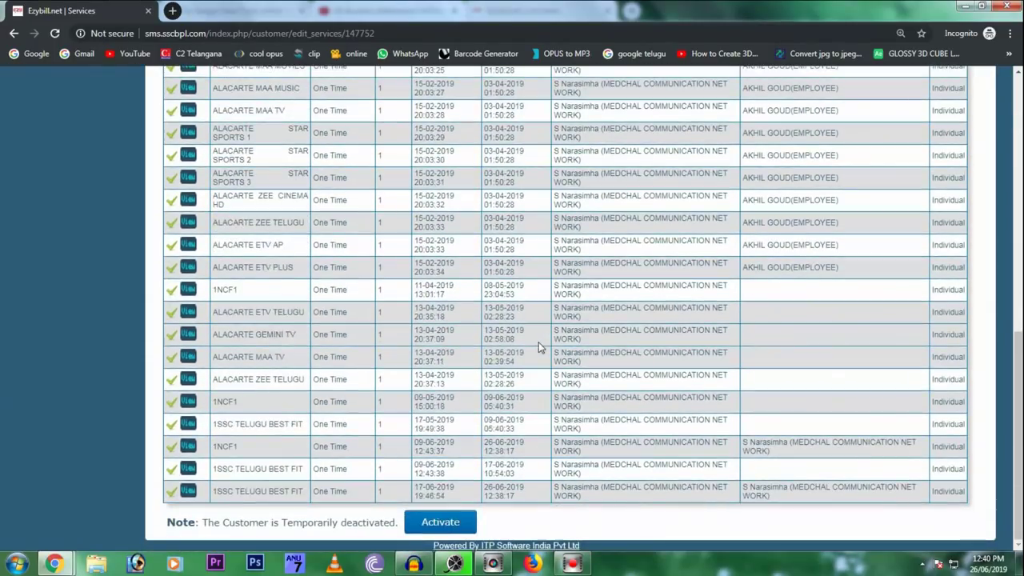
click(450, 523)
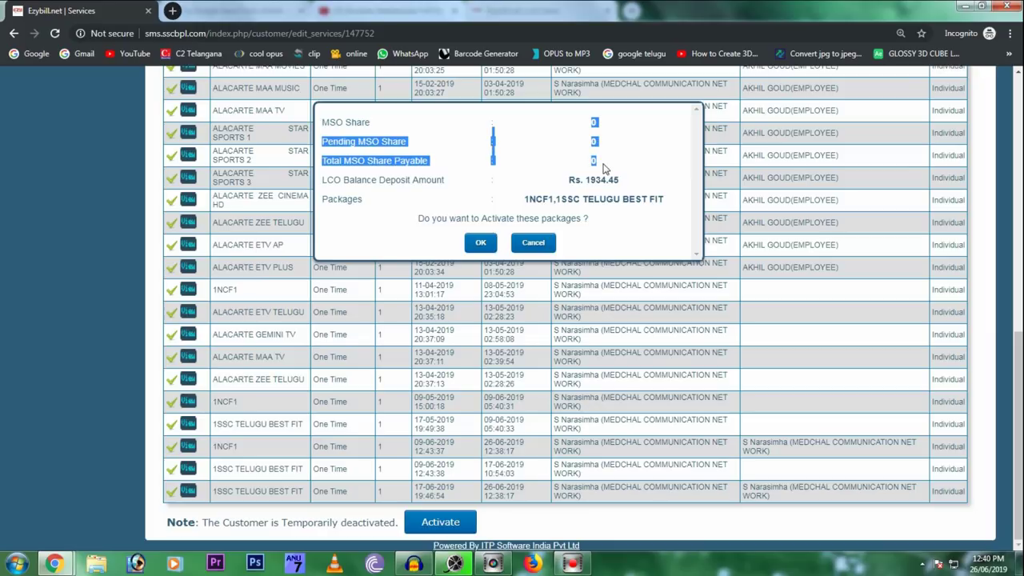
click(625, 128)
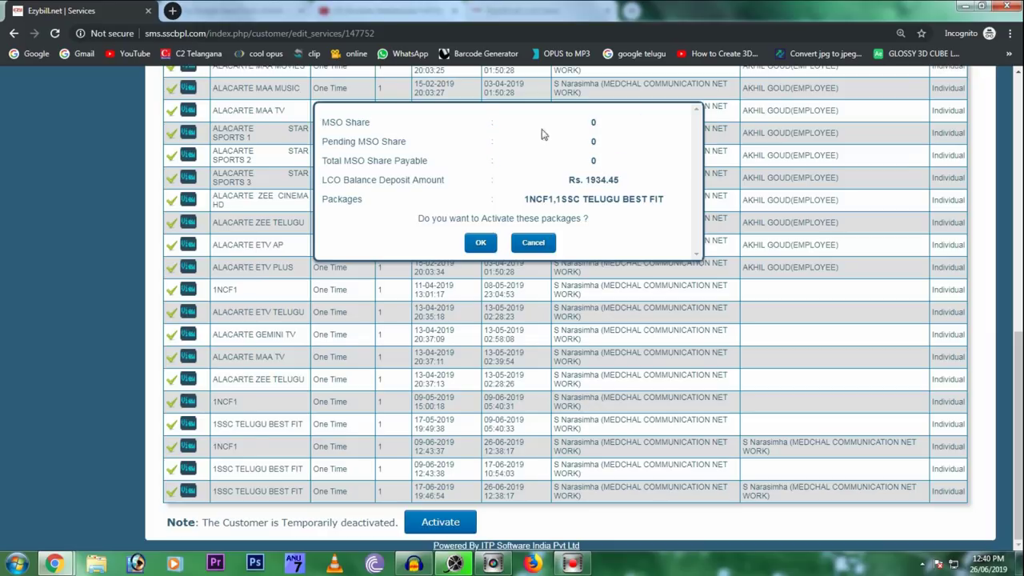
click(483, 244)
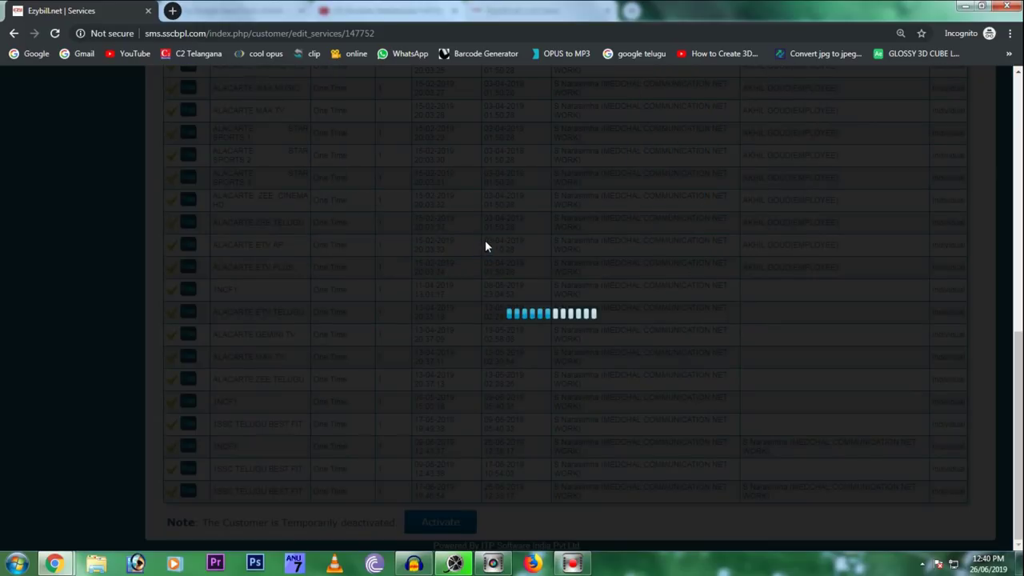
click(633, 146)
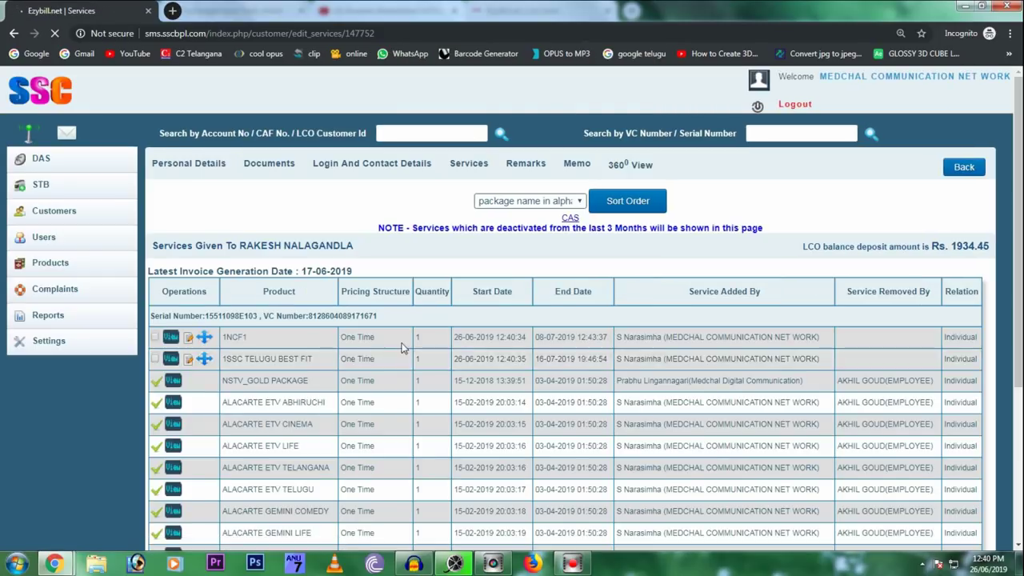
Check the customer's service list and the set-top box's status, and return to the dashboard.
scroll(400, 318, down, 2)
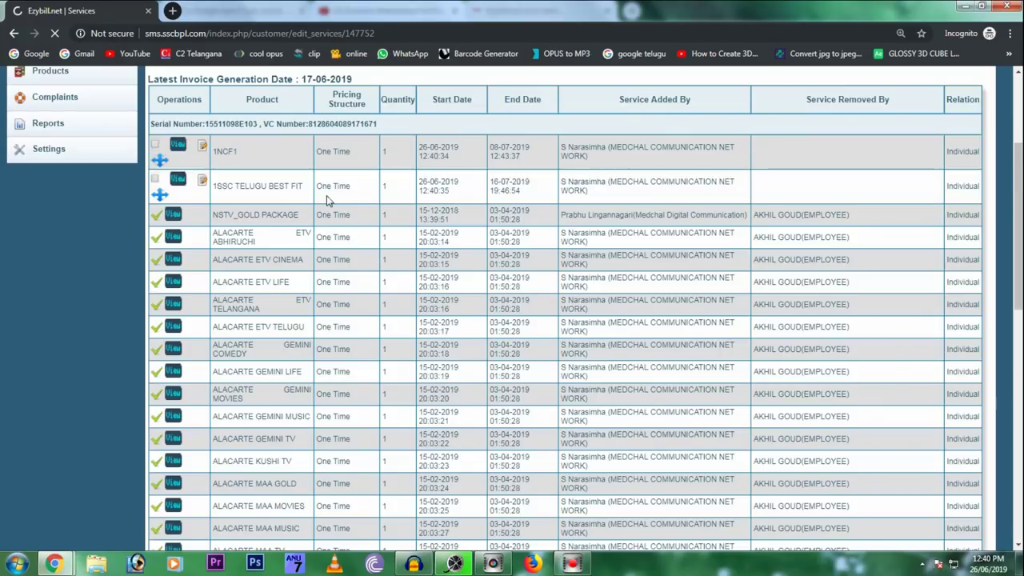
scroll(480, 216, up, 2)
click(949, 170)
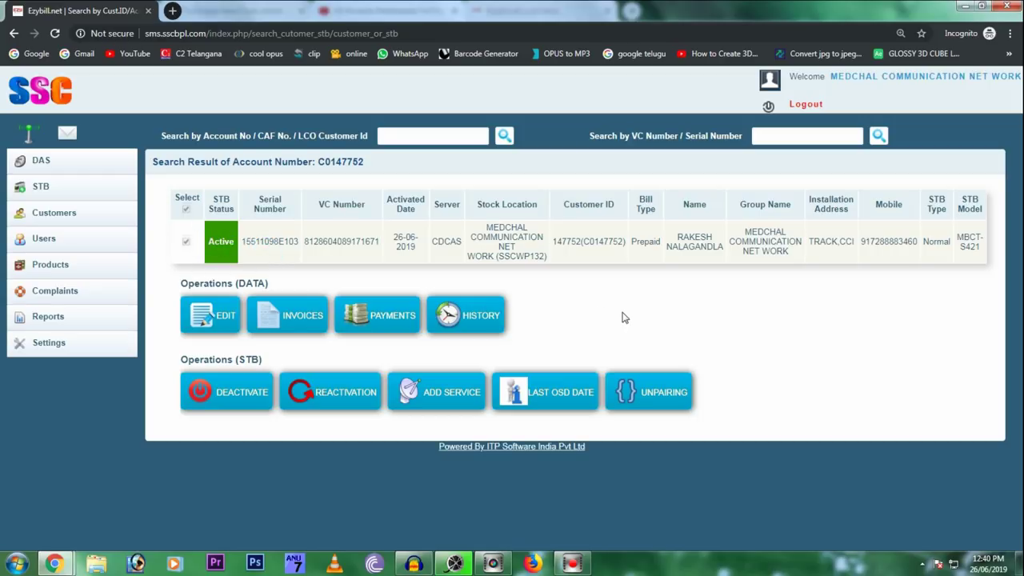
click(38, 92)
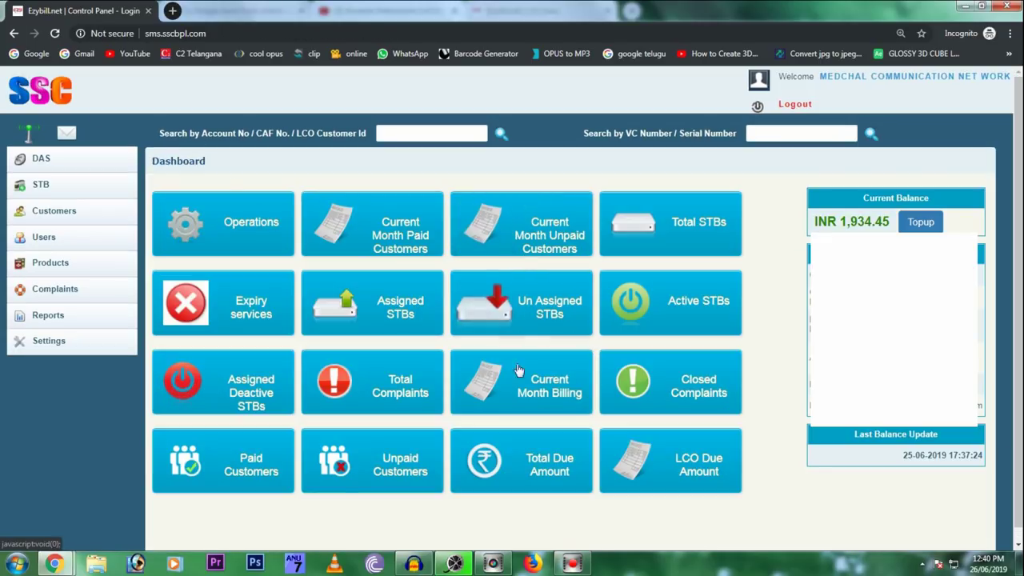